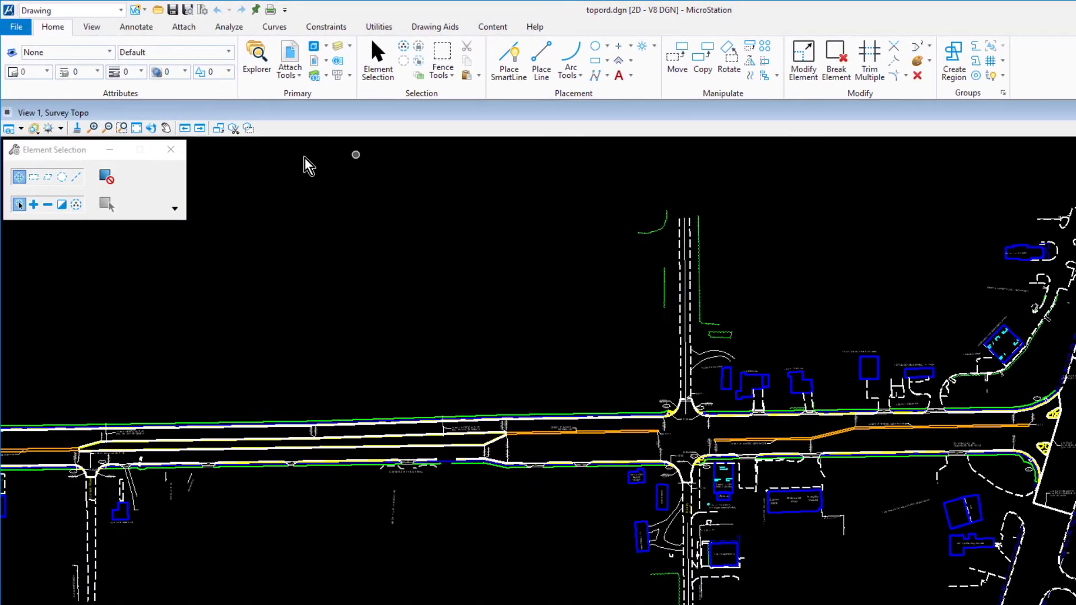
View the Dimension Styles settings dialog from the annotation tools and close it.
left_click(137, 27)
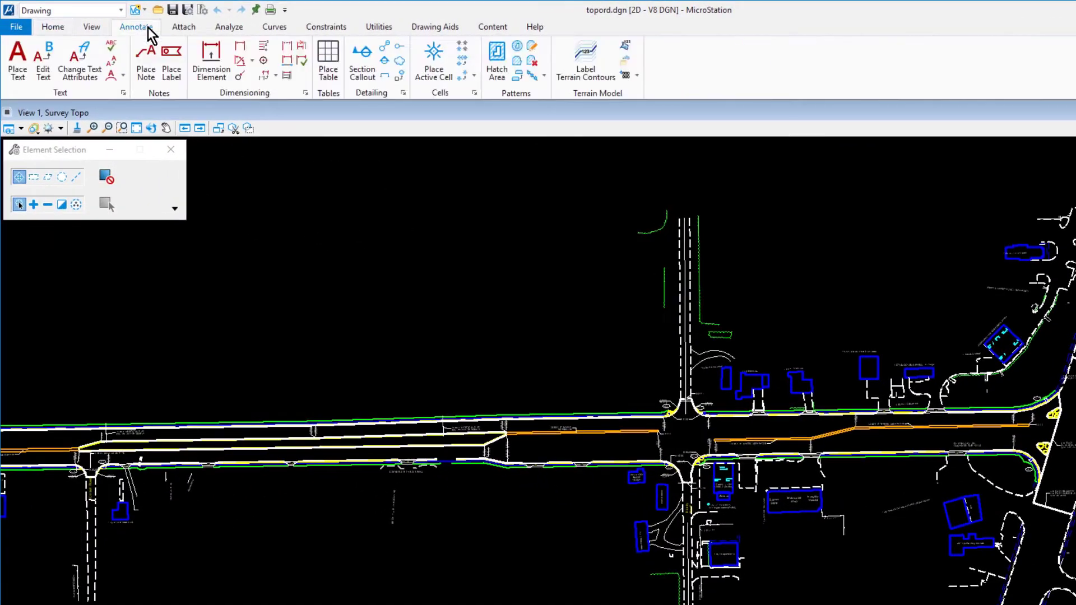
left_click(307, 93)
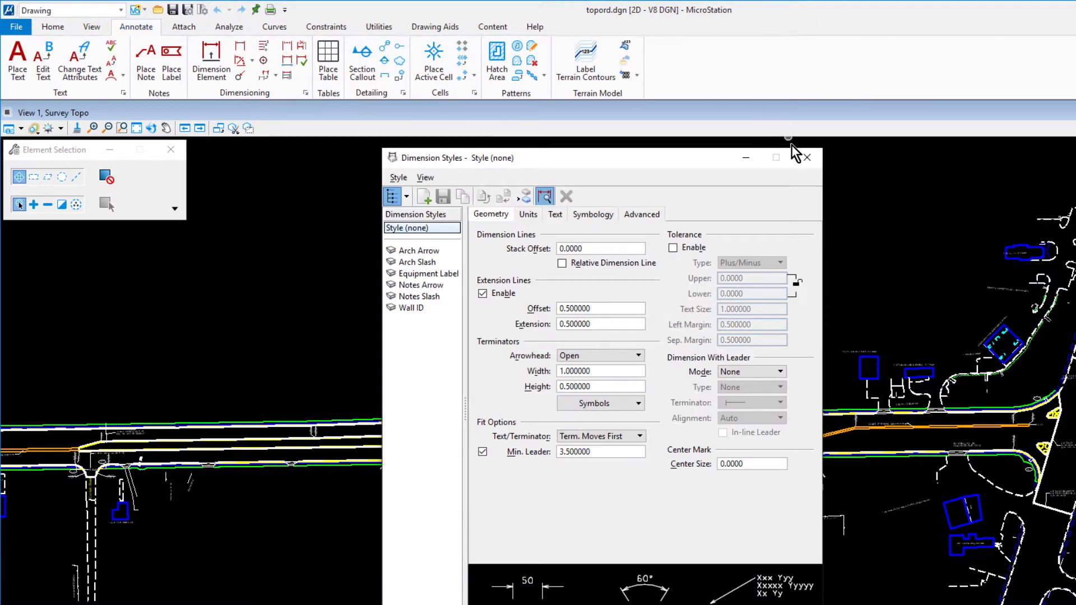
left_click(803, 158)
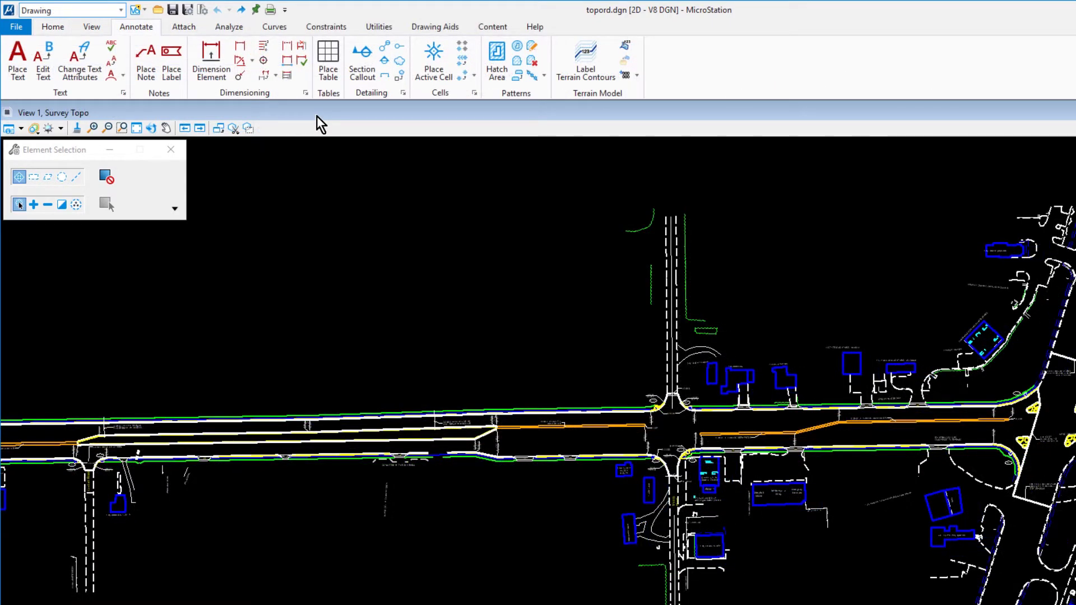
Review the available workflows and switch the active workflow to Task Navigation.
left_click(110, 17)
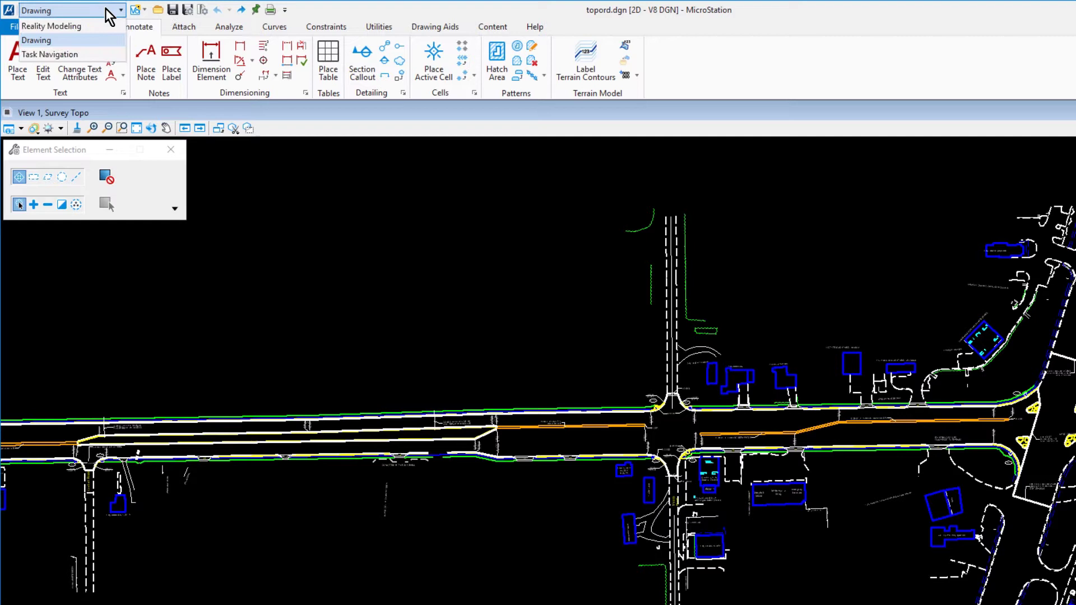
left_click(89, 44)
left_click(101, 10)
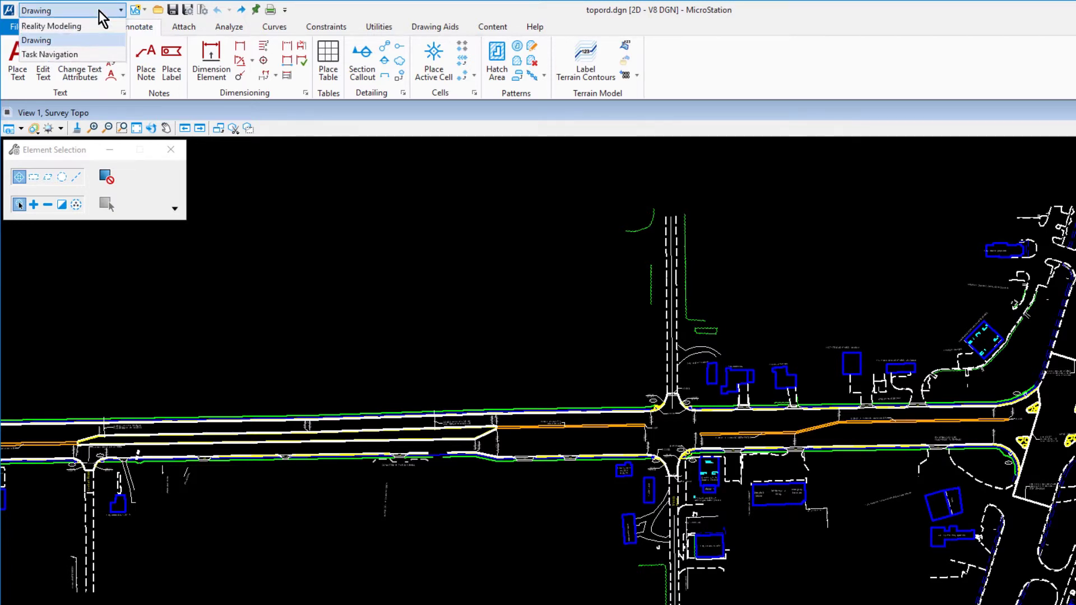
left_click(91, 52)
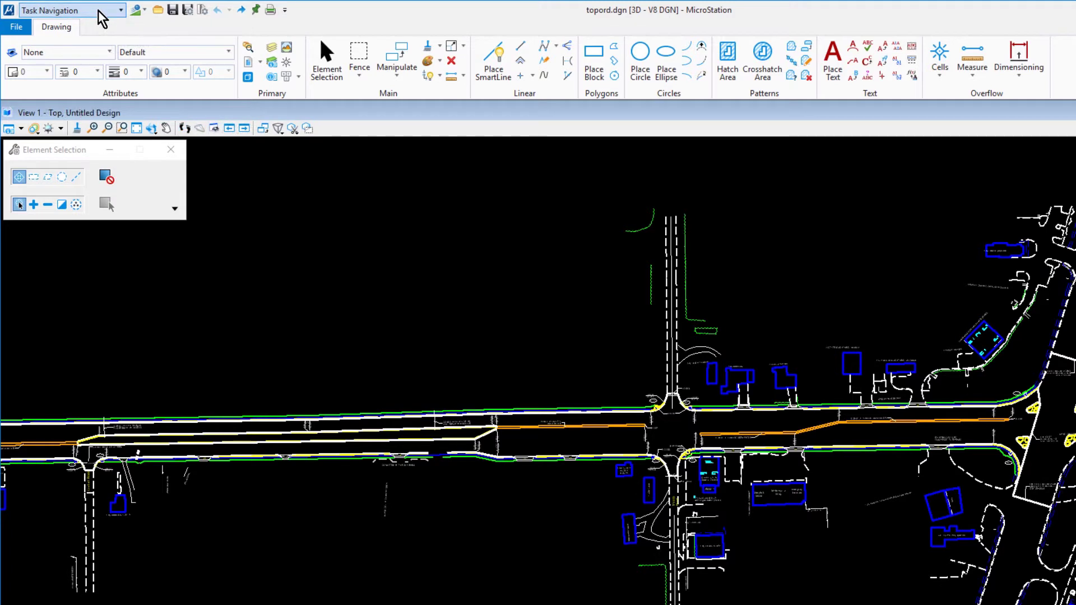
Switch the active workflow to Visualization, followed by Modeling.
left_click(98, 11)
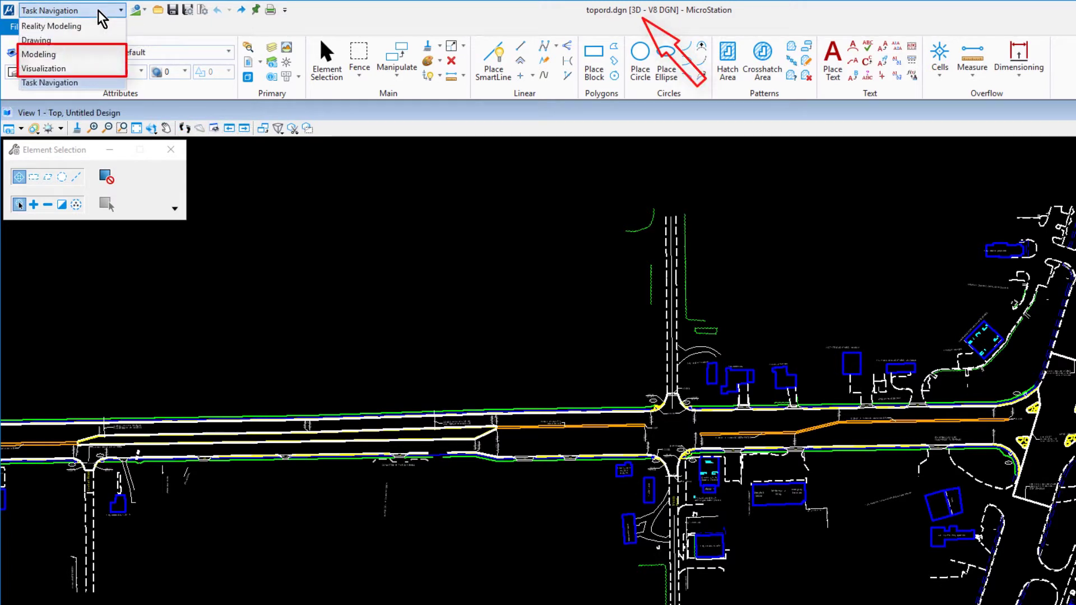
left_click(90, 69)
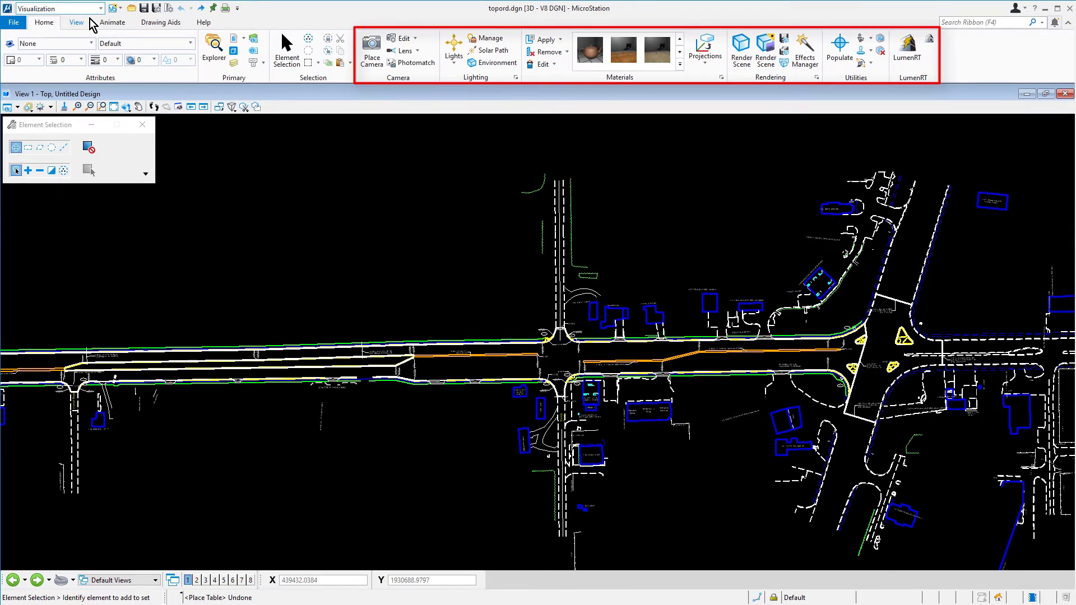
left_click(96, 12)
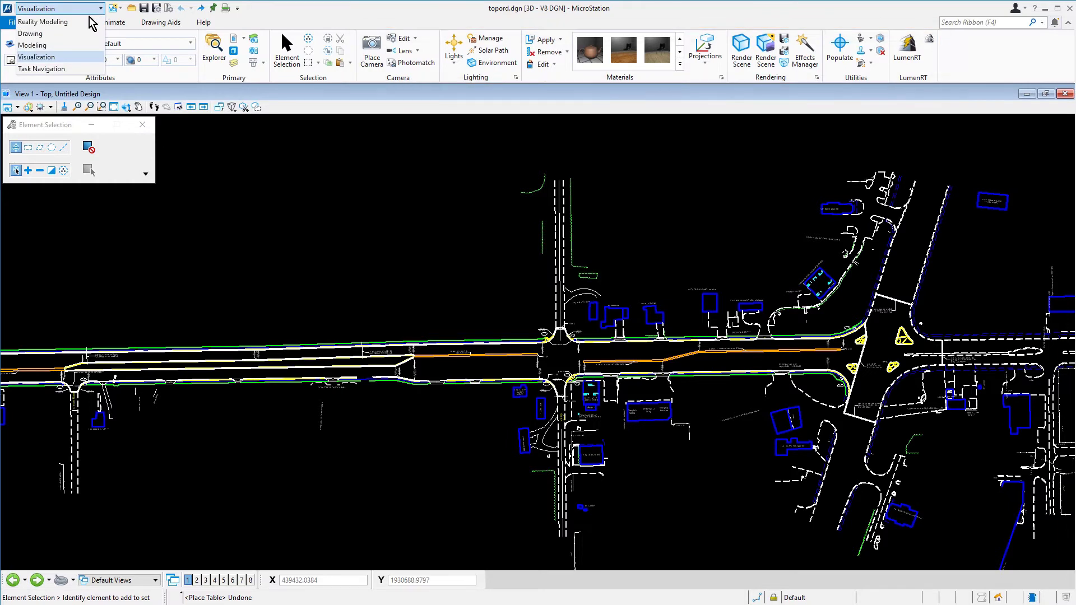
left_click(73, 47)
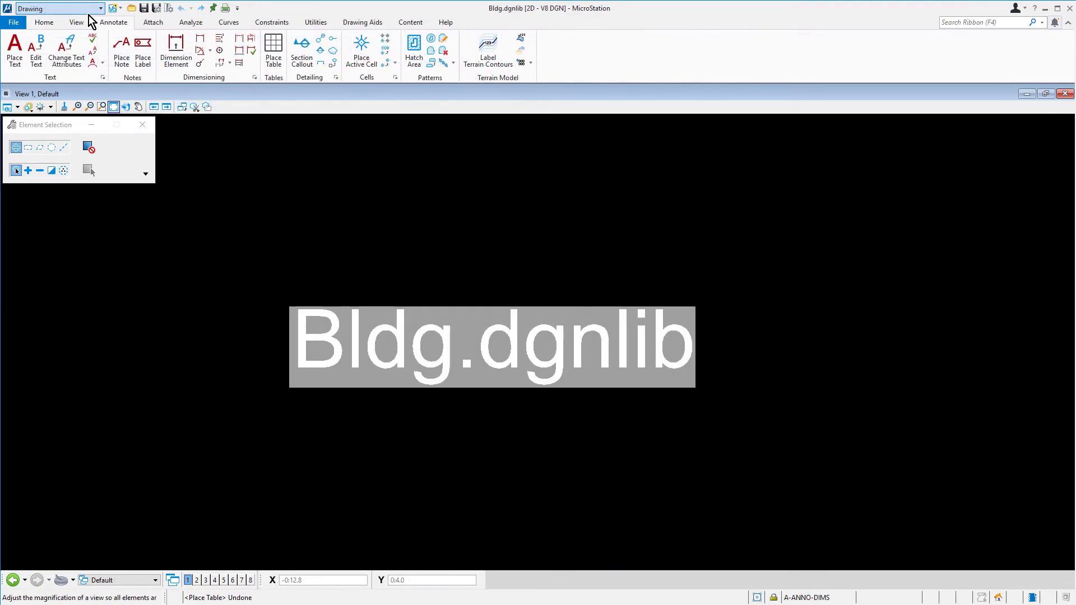
Switch the active workflow to Admin in the Bldg.dgnlib file.
left_click(87, 11)
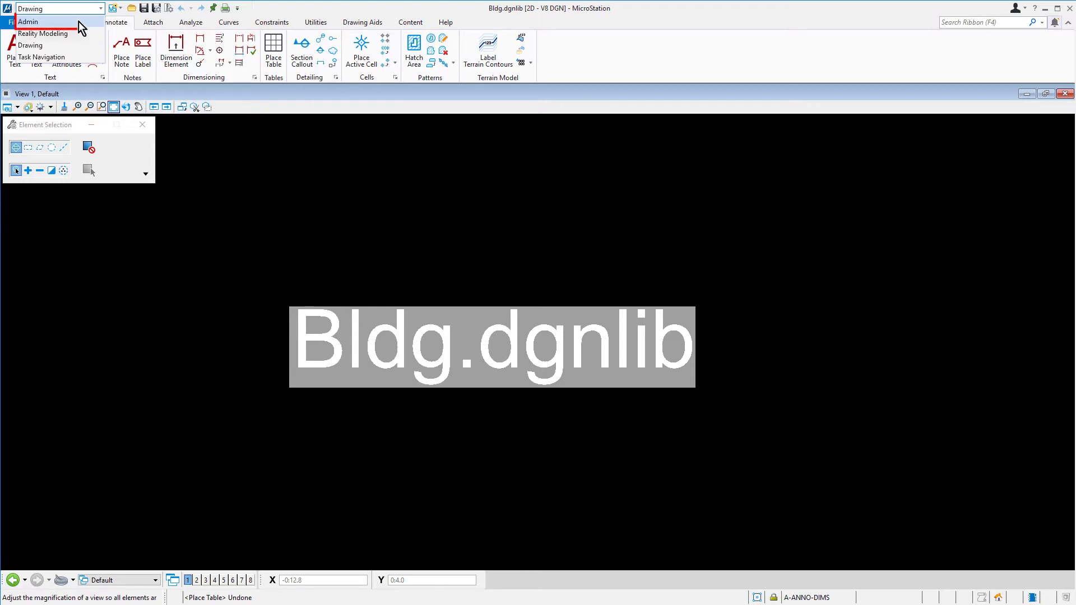
left_click(79, 21)
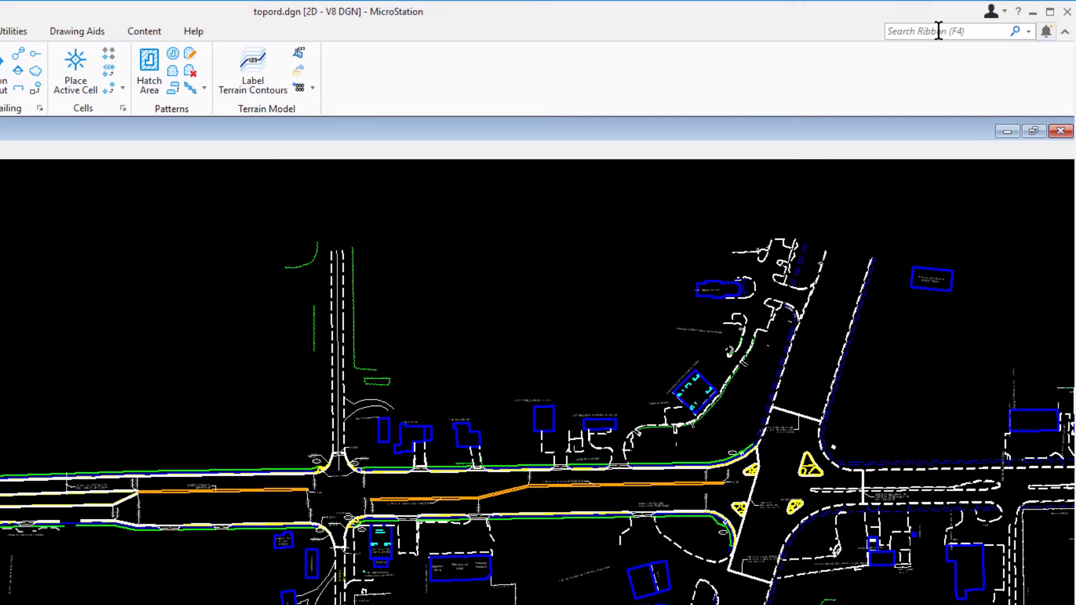
Search the ribbon commands for "save", dismiss the results and display the Help tools.
left_click(939, 31)
type("save")
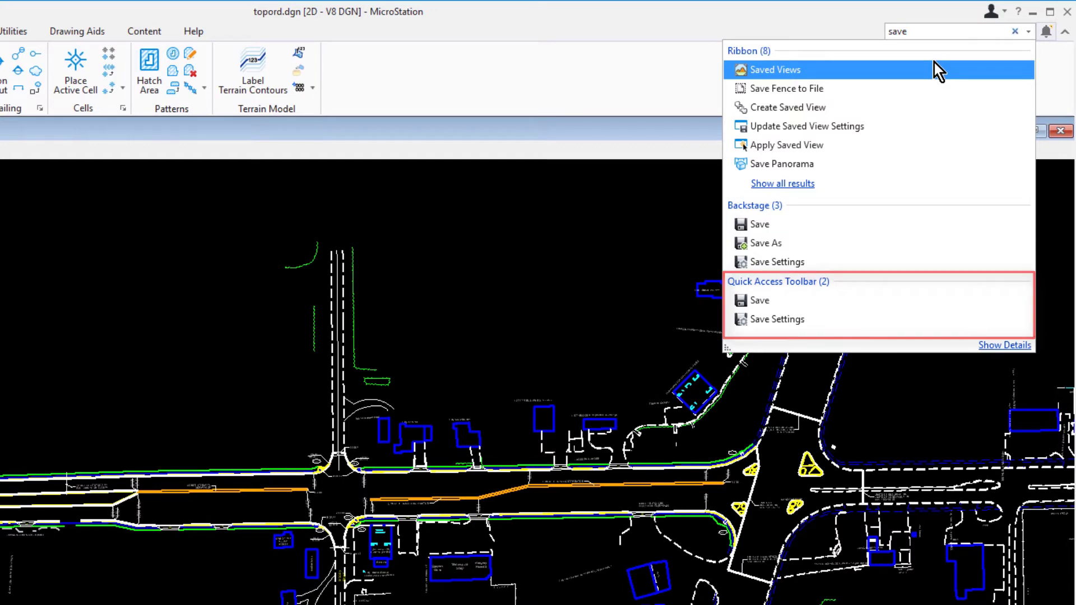
left_click(581, 188)
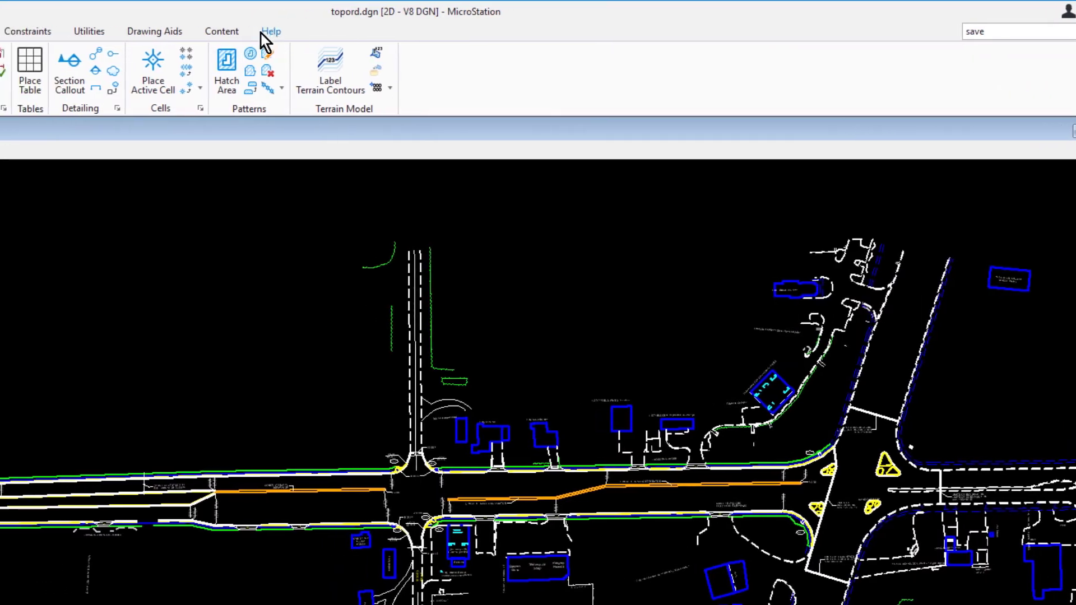
left_click(184, 33)
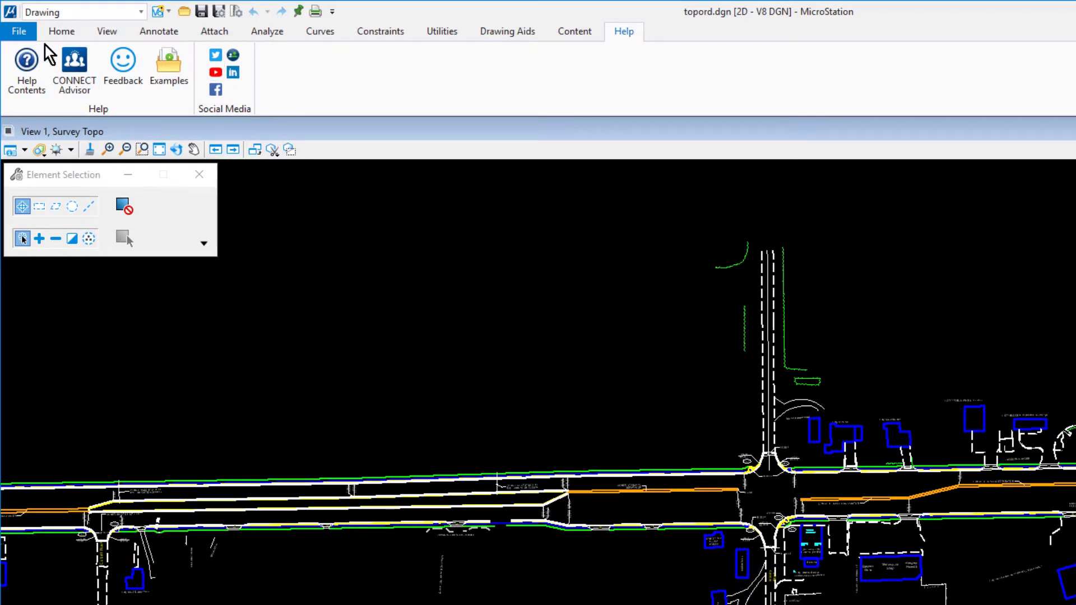
Review the backstage Tools and Settings pages and open the Properties of topord.dgn.
left_click(19, 31)
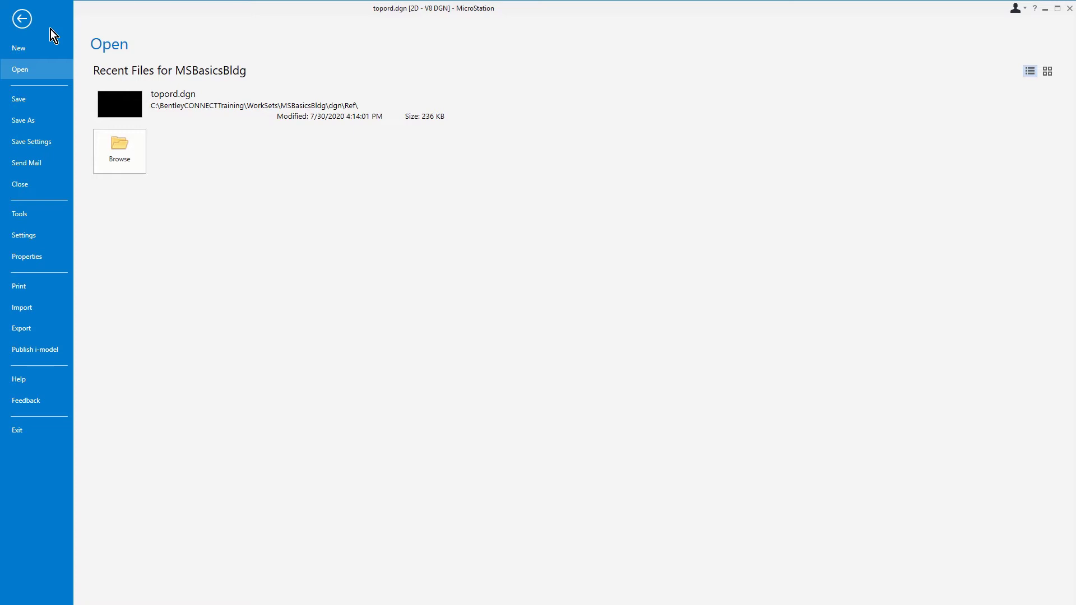
left_click(43, 214)
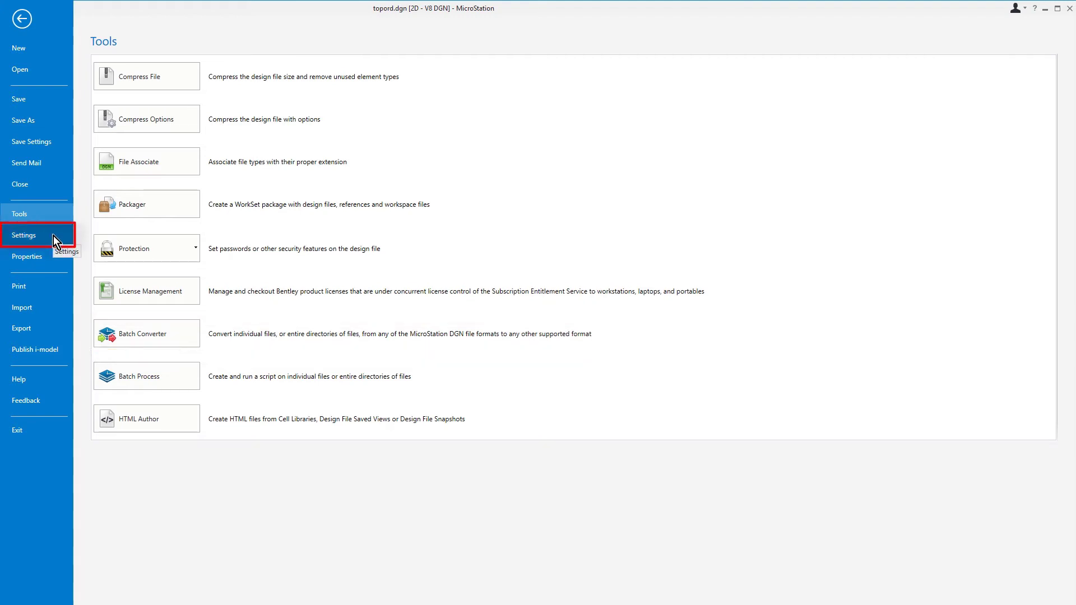
left_click(53, 236)
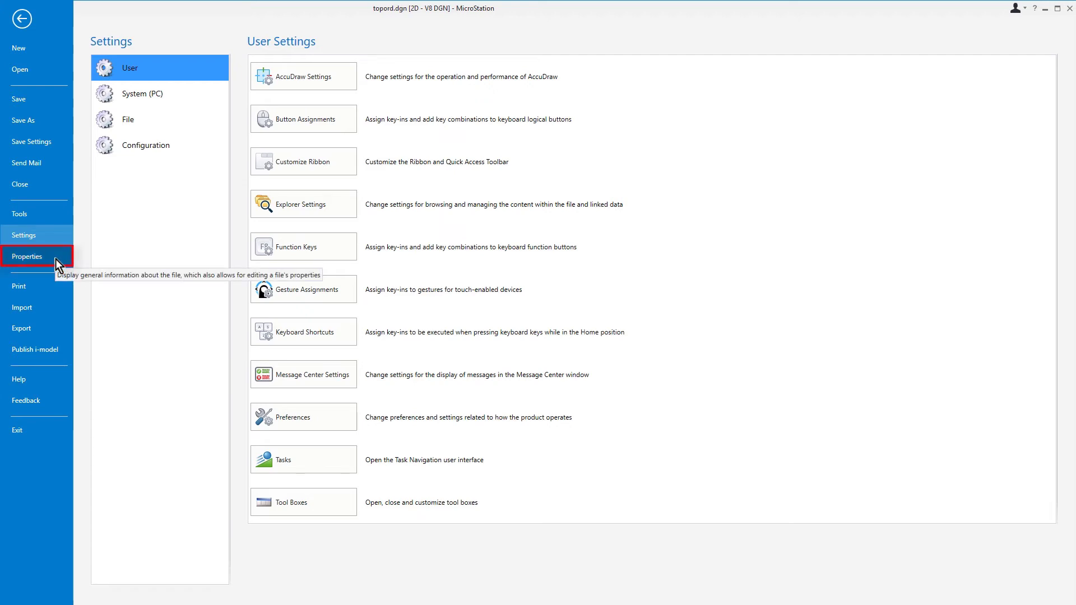
key("Escape")
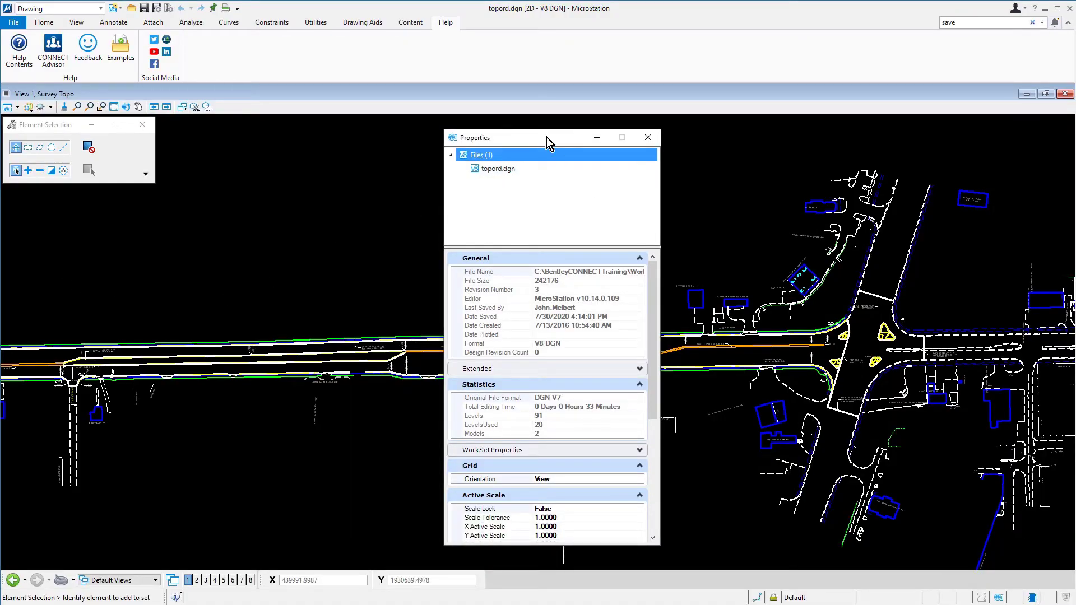
Dock the Properties window along the right edge of the workspace, slightly narrowed, and set it to auto-hide.
left_click_drag(548, 143, 500, 146)
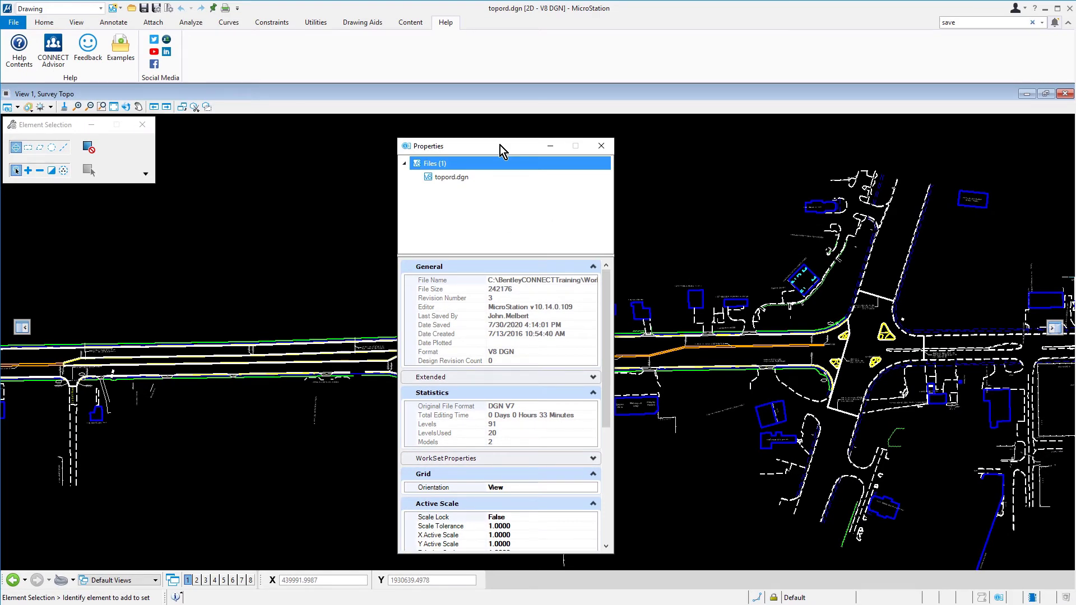
mouse_move(500, 146)
left_mouse_down()
mouse_move(527, 140)
mouse_move(669, 175)
left_mouse_up()
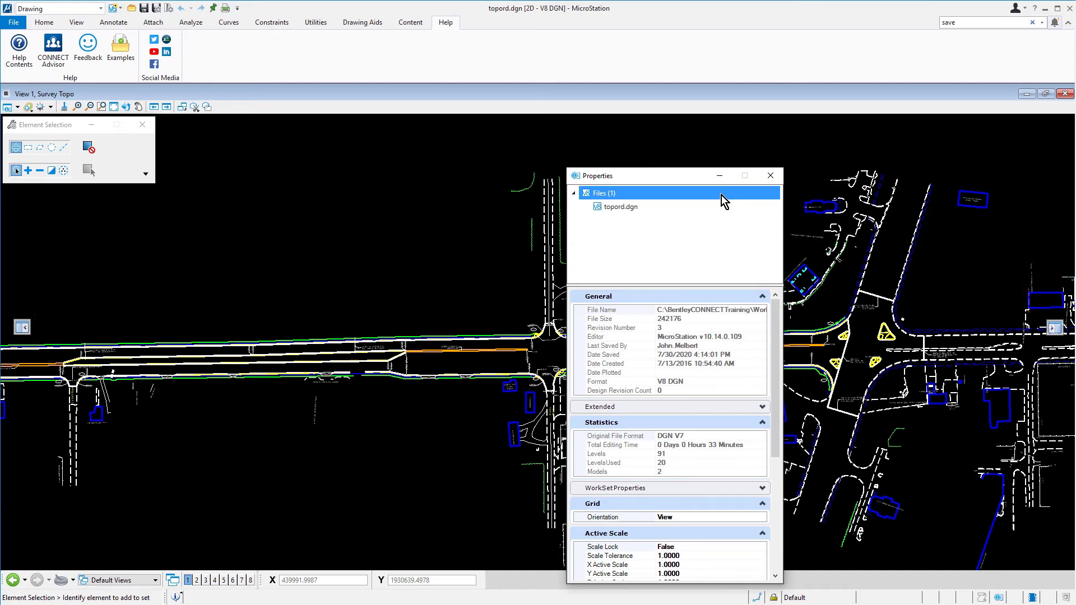
left_click_drag(721, 176, 1062, 335)
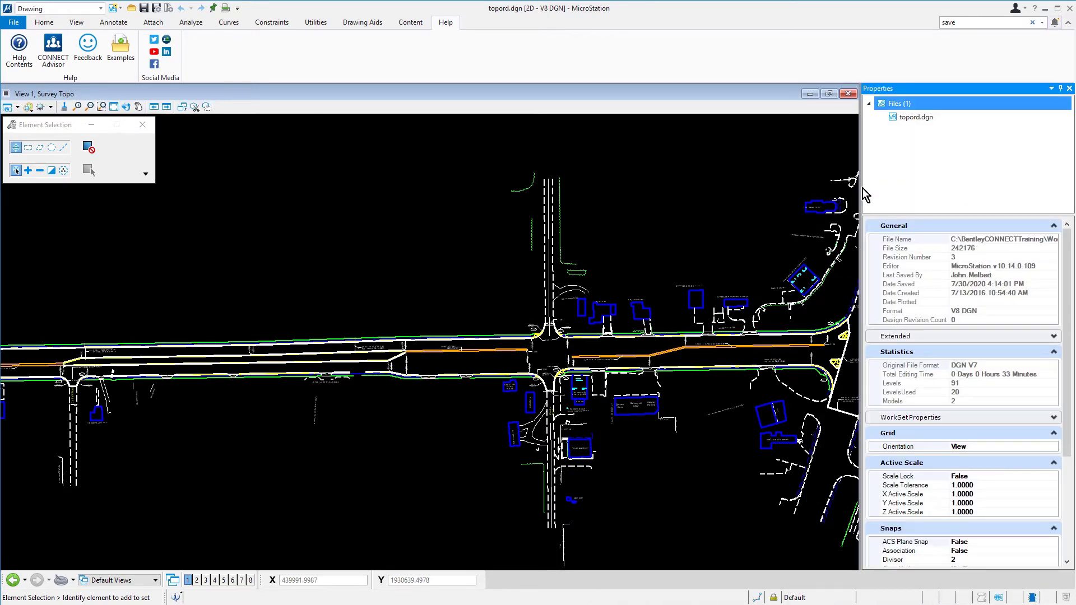
mouse_move(860, 190)
left_mouse_down()
mouse_move(884, 190)
mouse_move(876, 192)
left_mouse_up()
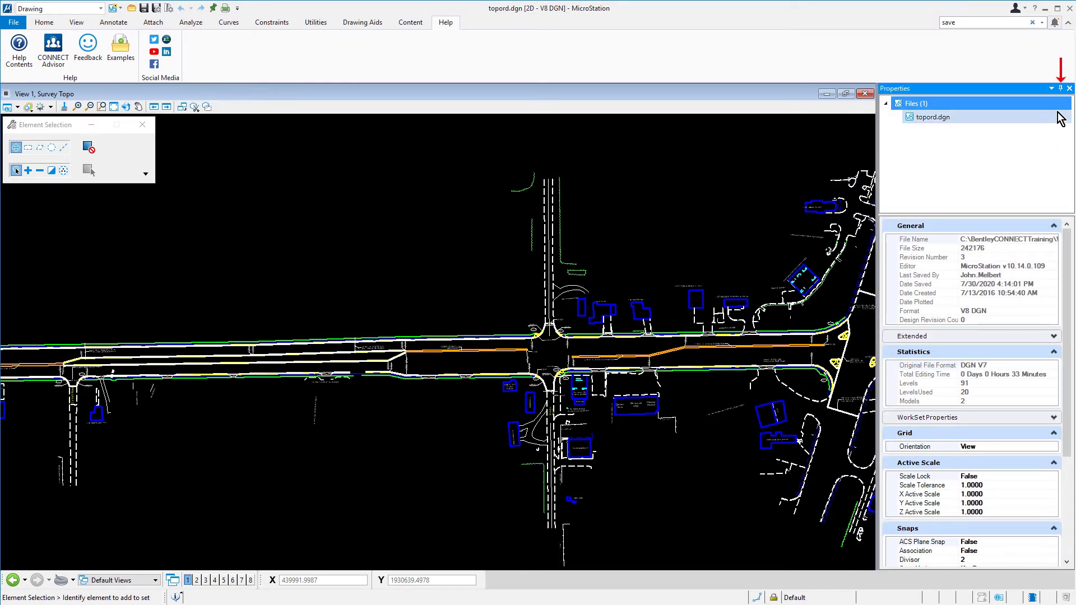
left_click(1060, 88)
Reveal the auto-hidden Properties window and expand its WorkSet Properties section to examine the project details.
mouse_move(1072, 128)
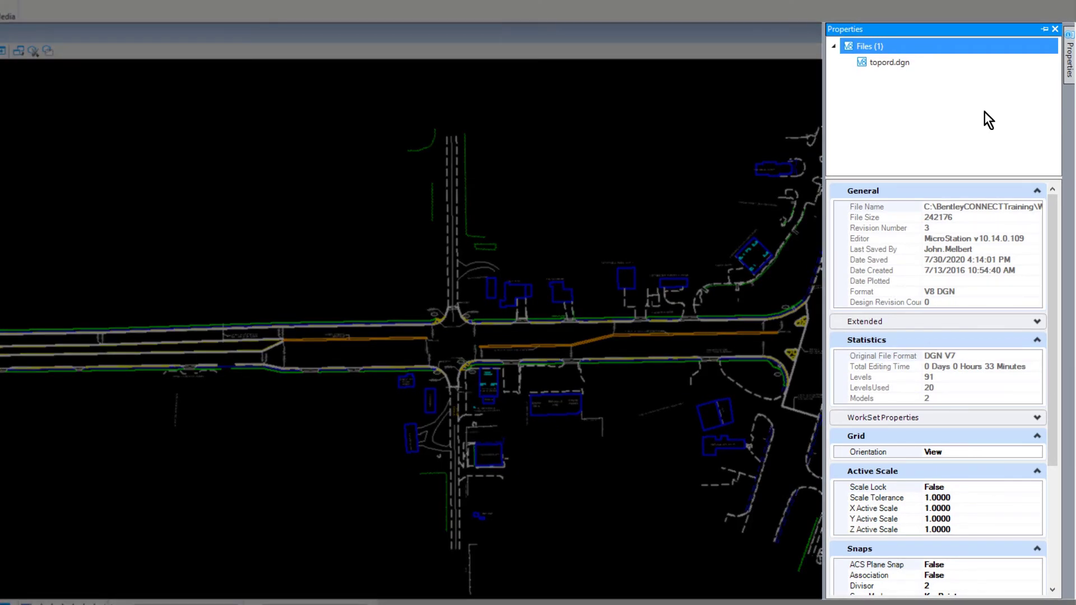
left_click(997, 418)
scroll(997, 419, "down", 5)
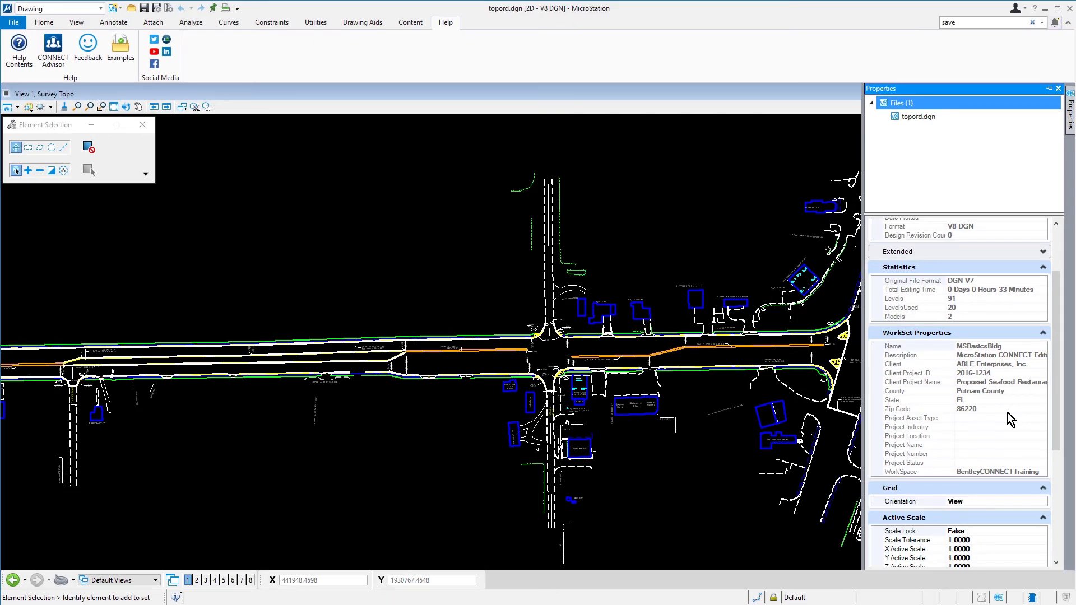
Enable "ESC exits command" in the Input category of the user preferences and return to the drawing.
left_click(14, 23)
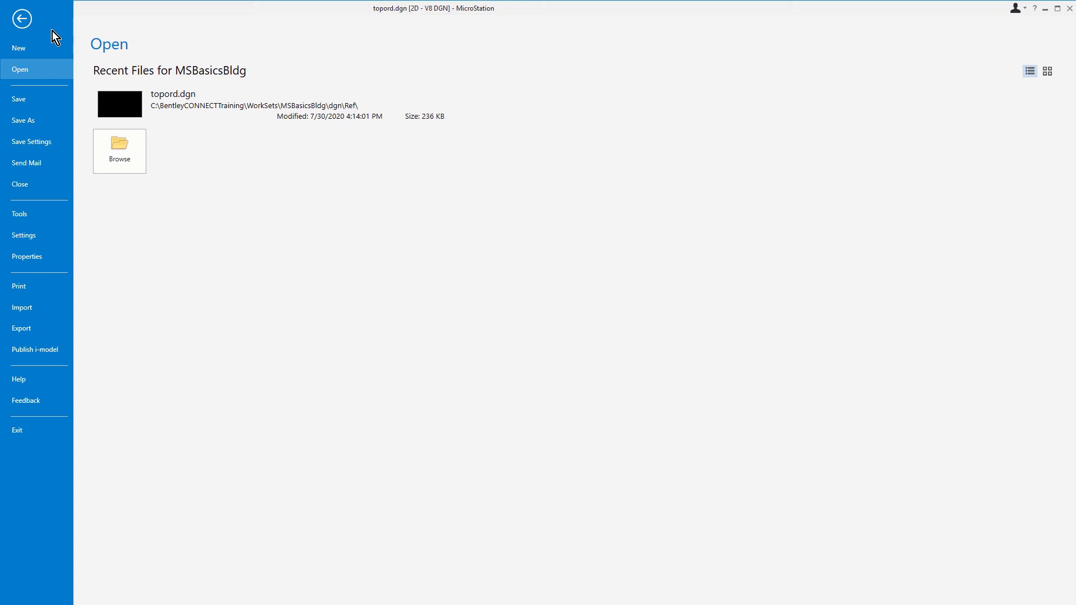
left_click(52, 237)
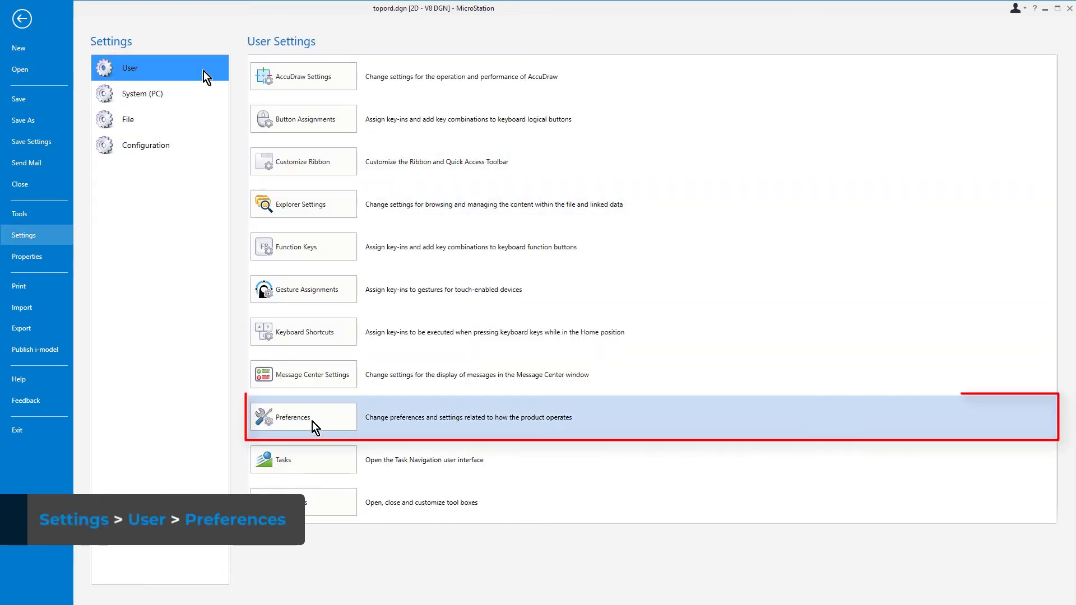
left_click(586, 426)
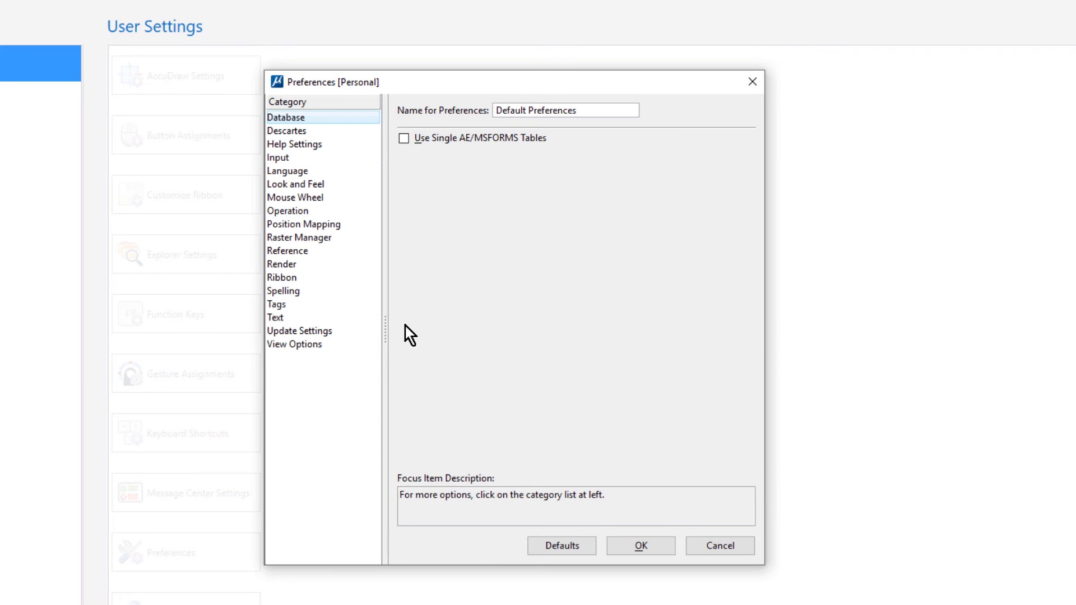
left_click(307, 157)
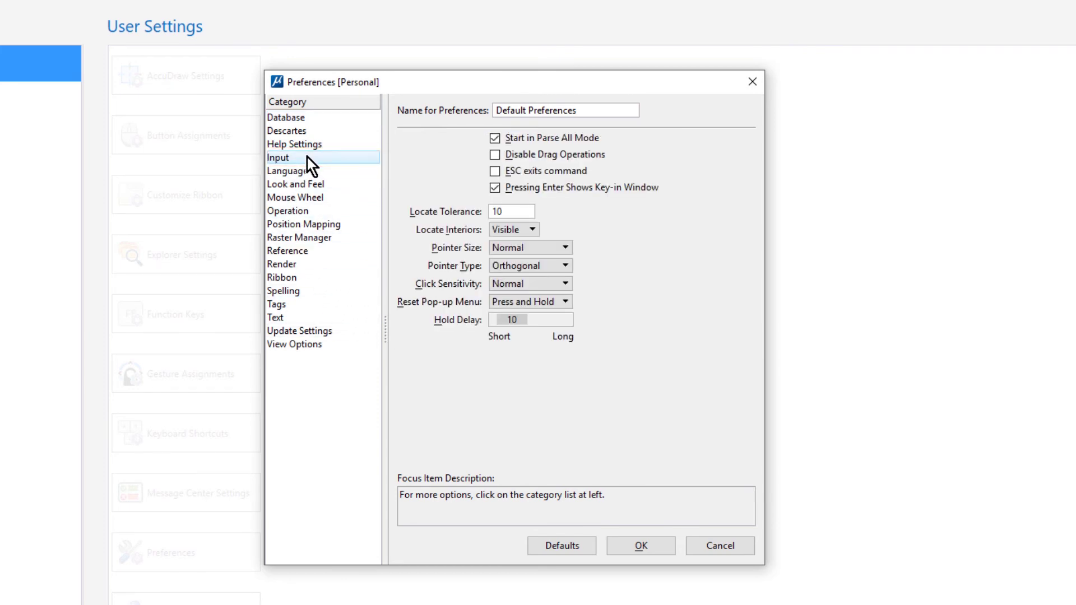
left_click(507, 177)
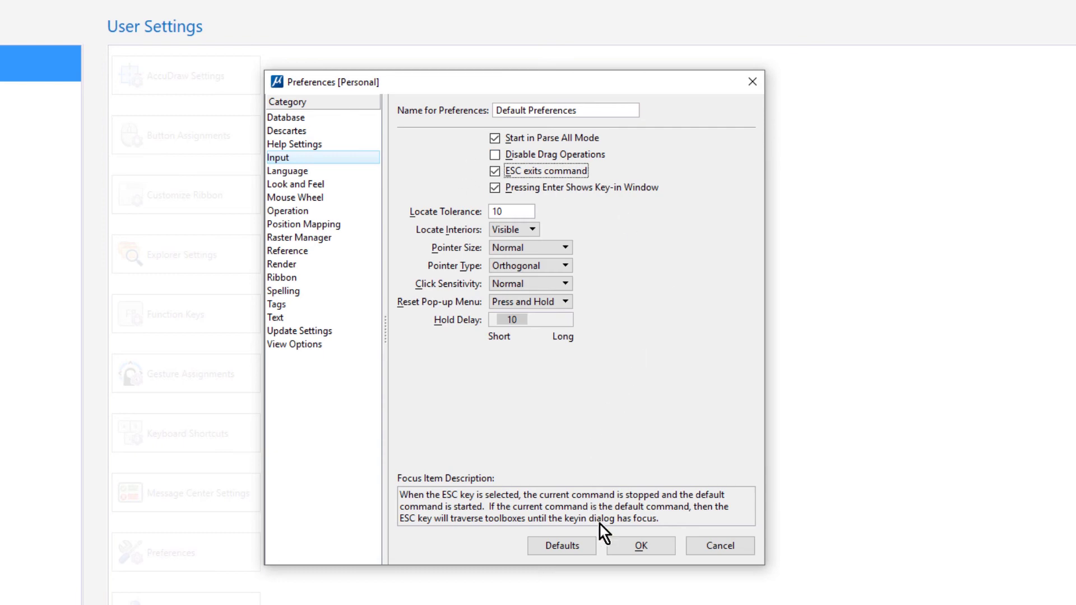
left_click(614, 539)
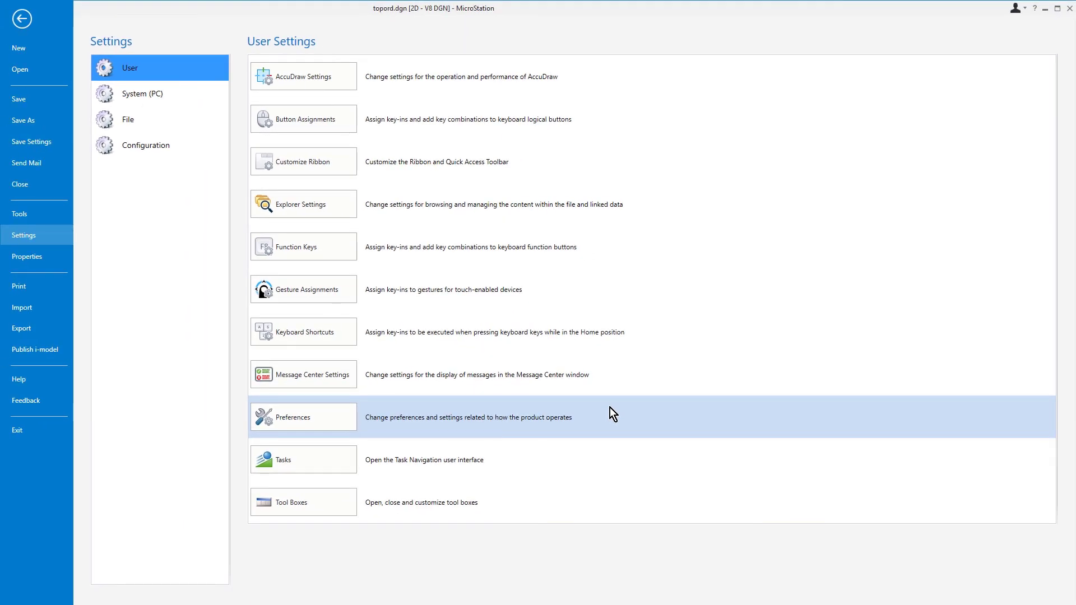
key("Escape")
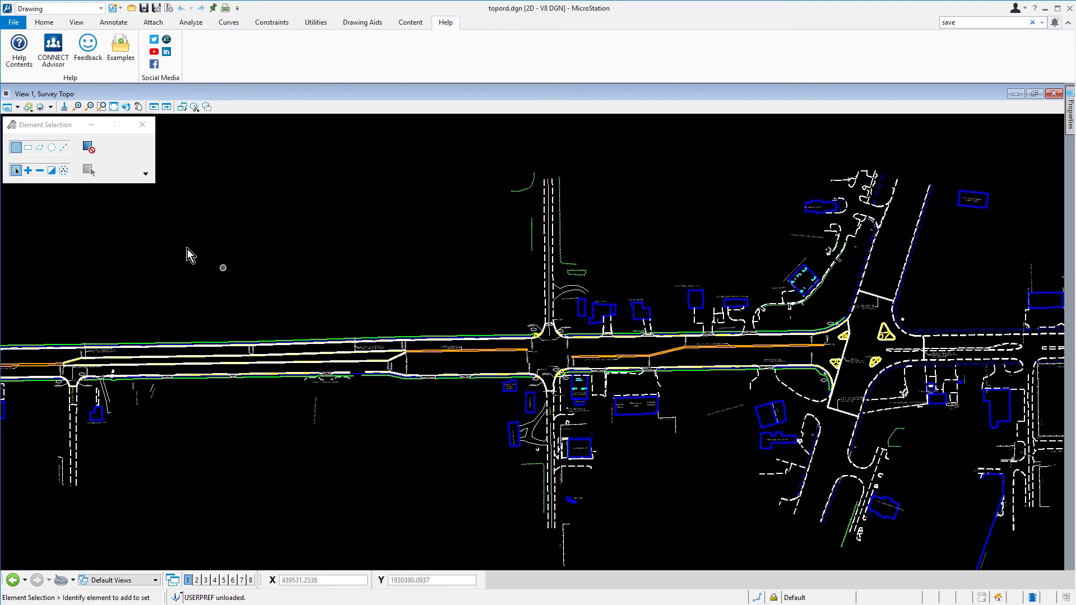
Close the topord.dgn file and return to the start page.
left_click(18, 24)
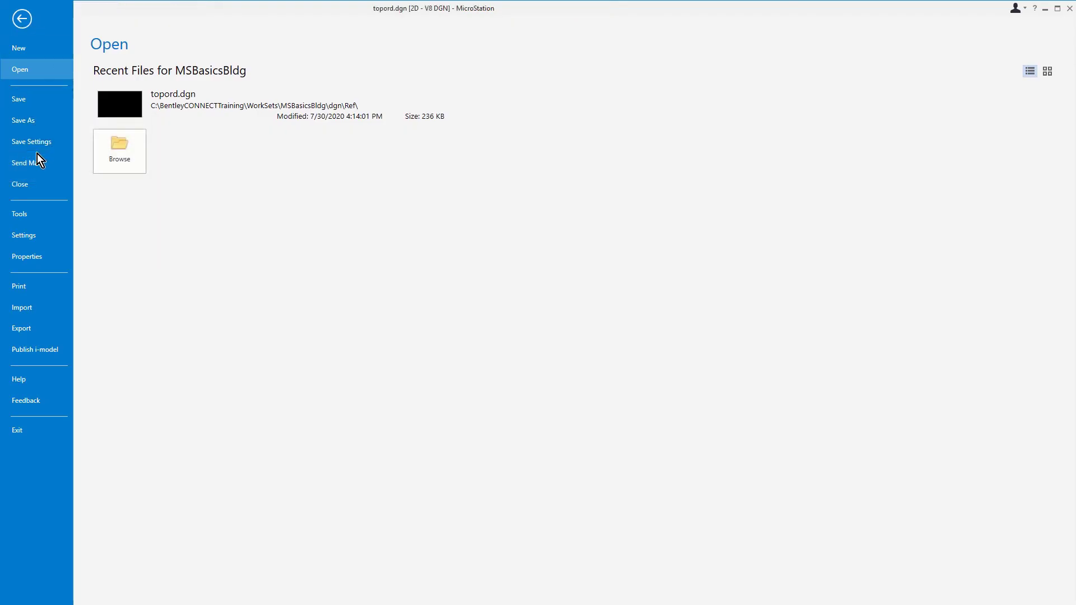
left_click(50, 188)
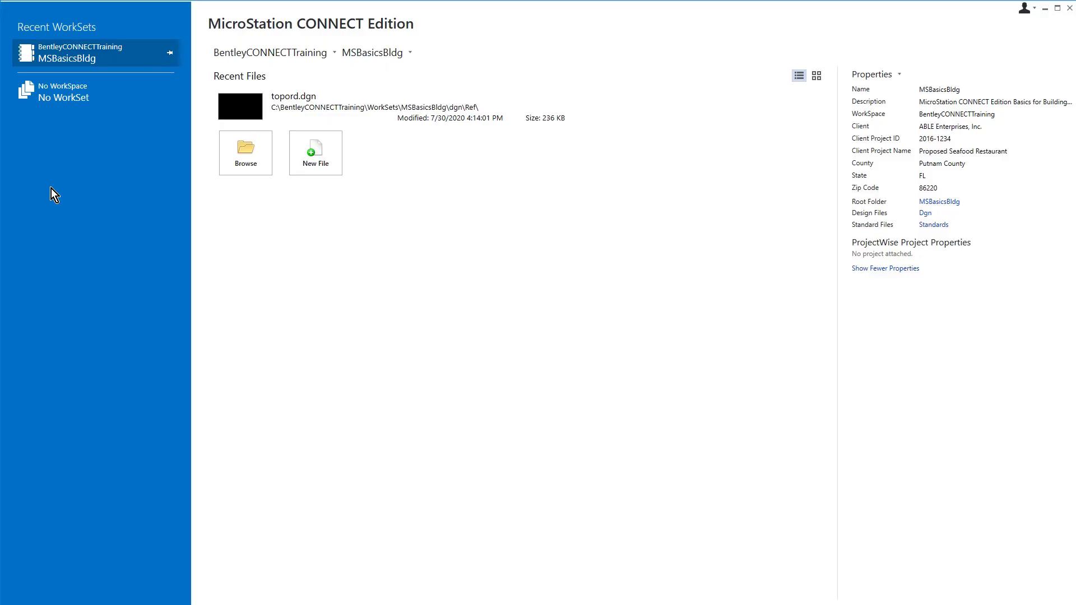